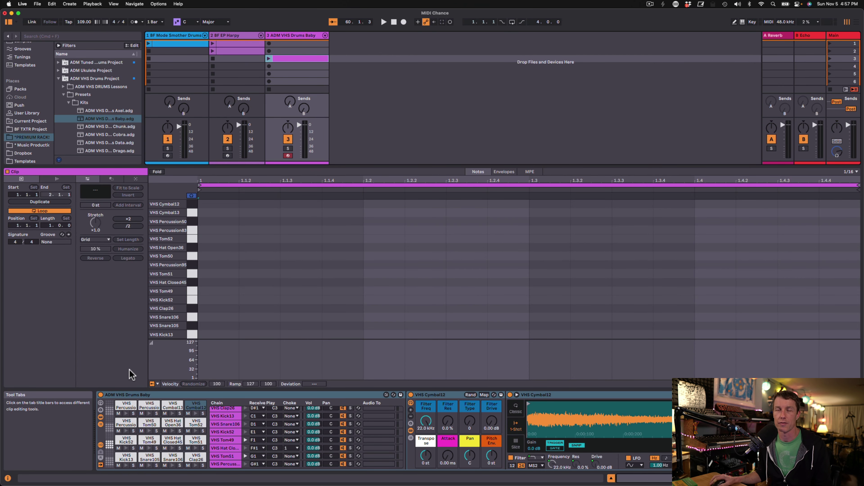
Generate a VHS Kick13 part with the Rhythm generator using pattern 11, and launch the drum clip.
{"action": "left_click", "coordinate": [135, 179]}
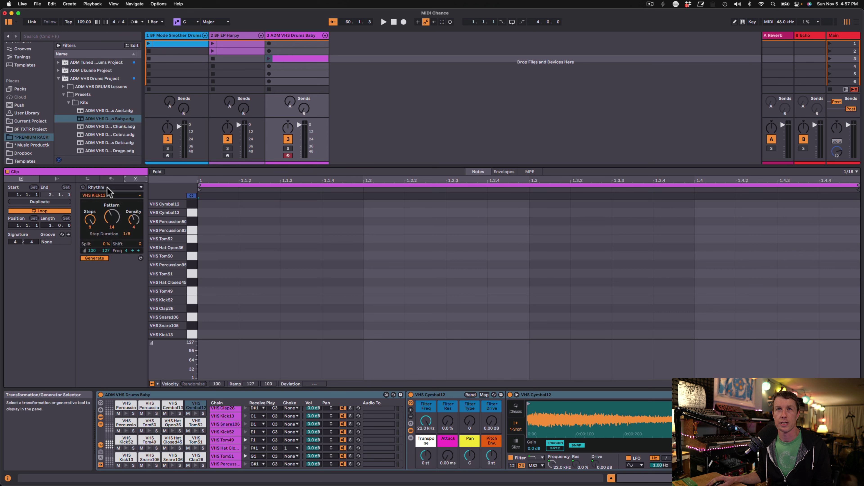
{"action": "left_click", "coordinate": [109, 194]}
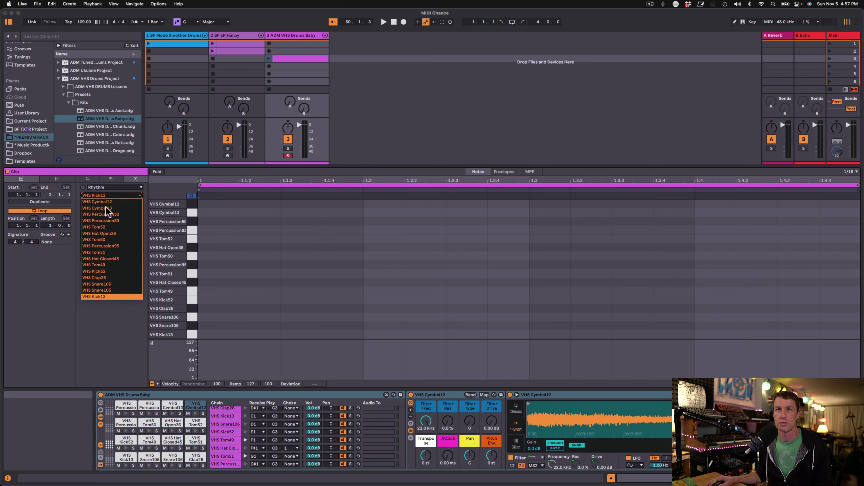
{"action": "left_click", "coordinate": [110, 296]}
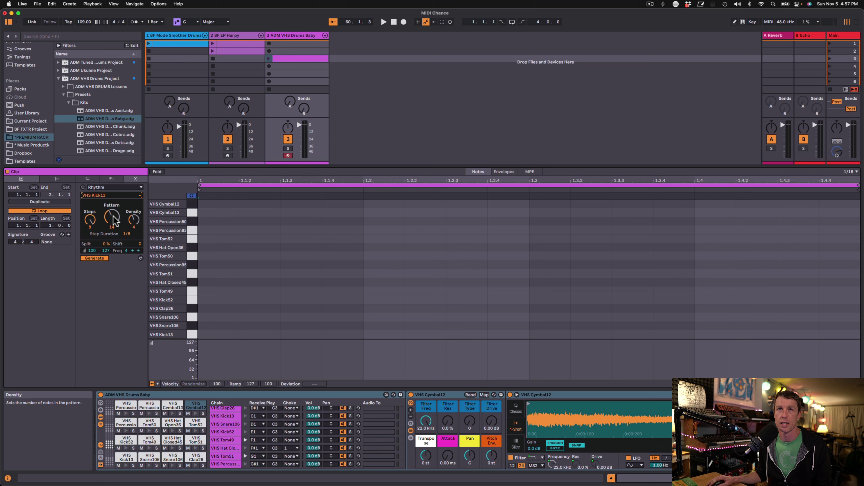
{"action": "left_click", "coordinate": [96, 222]}
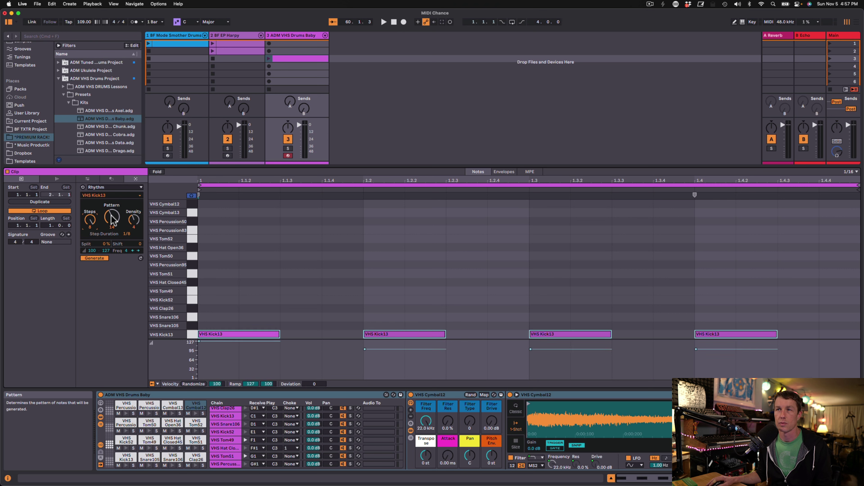
{"action": "mouse_move", "coordinate": [111, 217]}
{"action": "left_mouse_down"}
{"action": "mouse_move", "coordinate": [112, 237]}
{"action": "mouse_move", "coordinate": [112, 224]}
{"action": "left_mouse_up"}
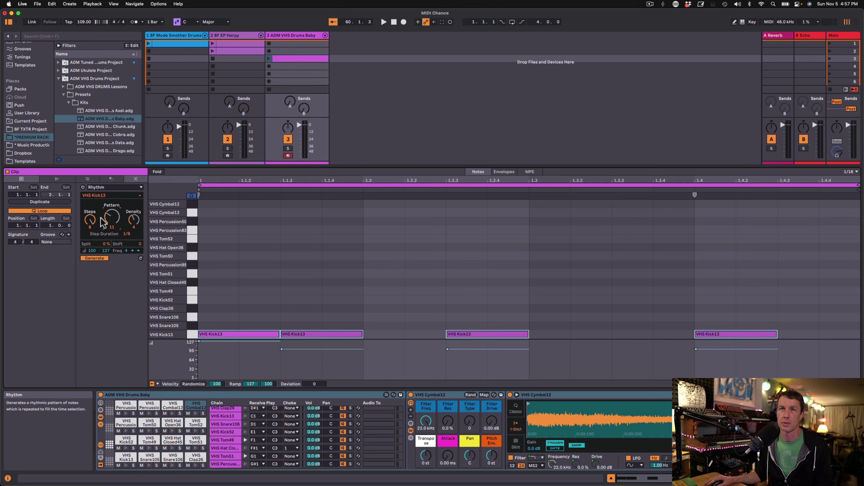
{"action": "left_click", "coordinate": [268, 58]}
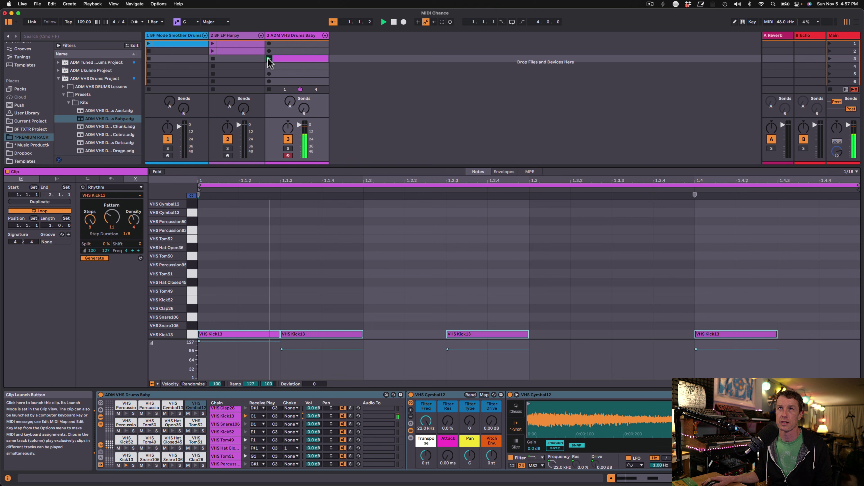
Add a VHS Snare105 rhythm with density 2, pattern 3 and shift 2.
{"action": "left_click", "coordinate": [221, 269]}
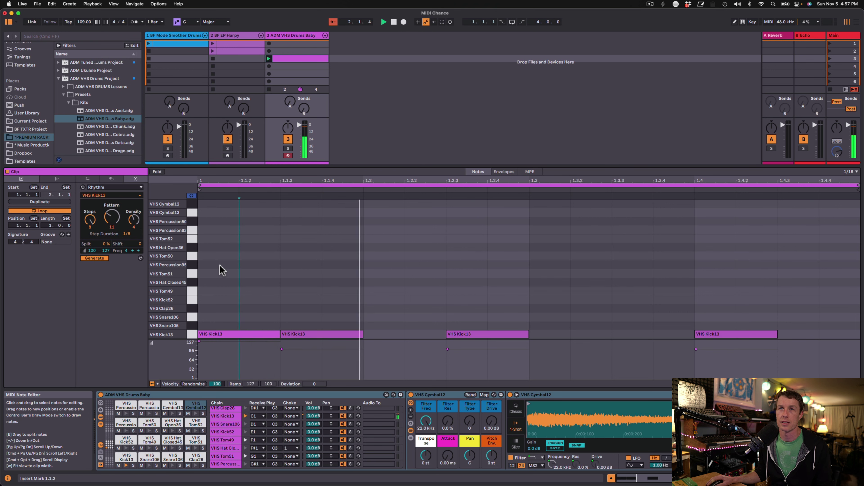
{"action": "left_click", "coordinate": [128, 195]}
{"action": "left_click", "coordinate": [128, 288]}
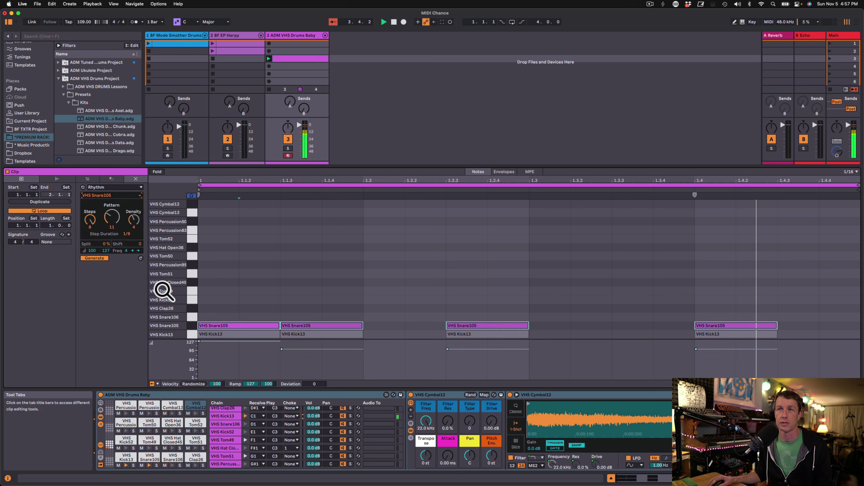
{"action": "mouse_move", "coordinate": [115, 218]}
{"action": "left_mouse_down"}
{"action": "mouse_move", "coordinate": [116, 245]}
{"action": "mouse_move", "coordinate": [134, 231]}
{"action": "mouse_move", "coordinate": [134, 215]}
{"action": "mouse_move", "coordinate": [111, 212]}
{"action": "left_mouse_up"}
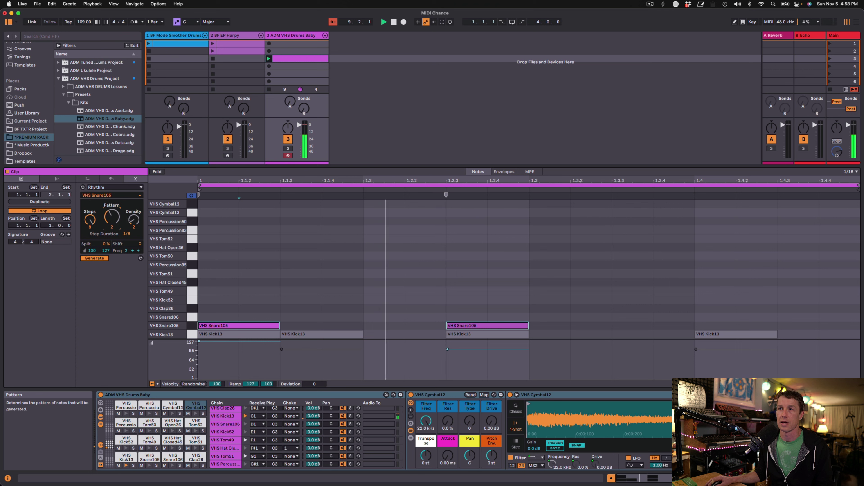
{"action": "left_click_drag", "start_coordinate": [111, 213], "coordinate": [111, 210]}
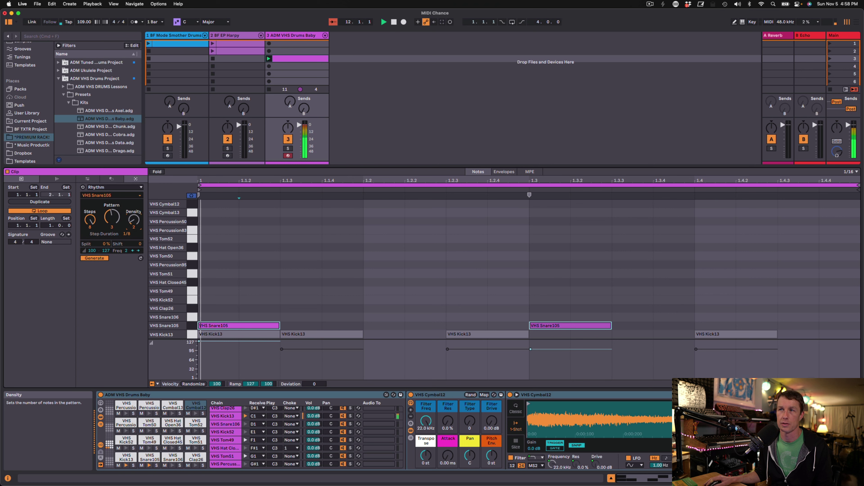
{"action": "left_click_drag", "start_coordinate": [134, 219], "coordinate": [135, 243]}
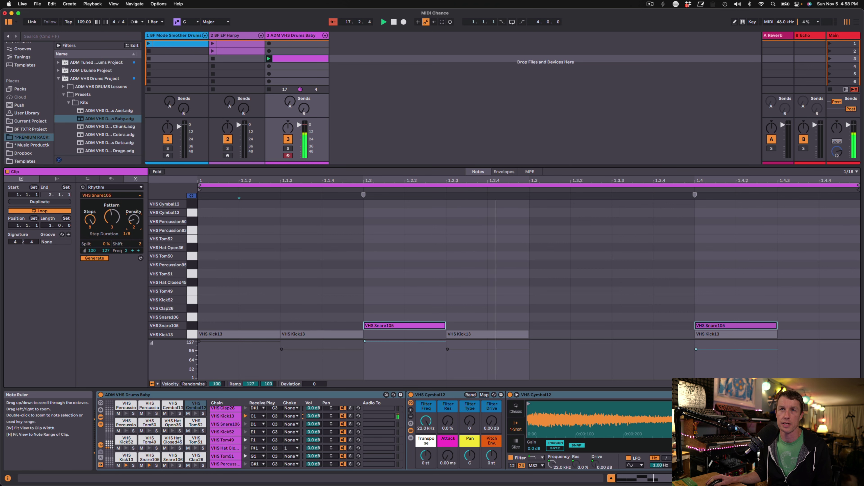
Add a VHS Clap26 rhythm and vary its pattern so the second clap falls on 1.3.3.
{"action": "left_click", "coordinate": [216, 295]}
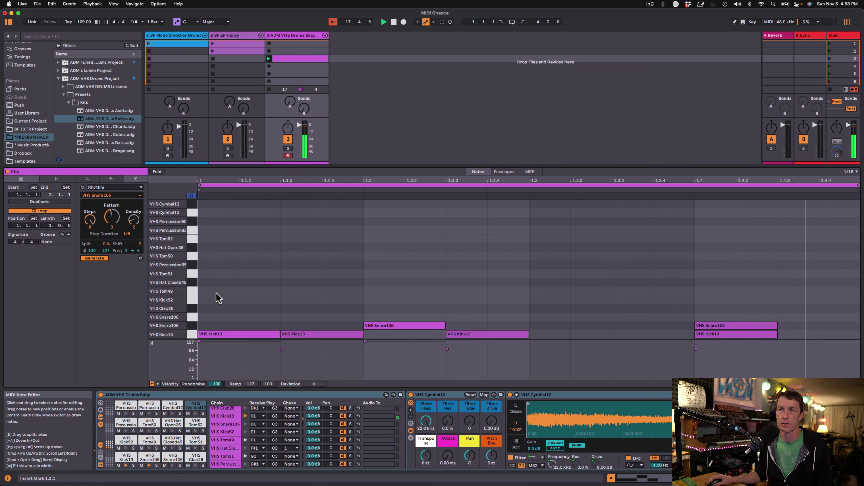
{"action": "left_click", "coordinate": [123, 195]}
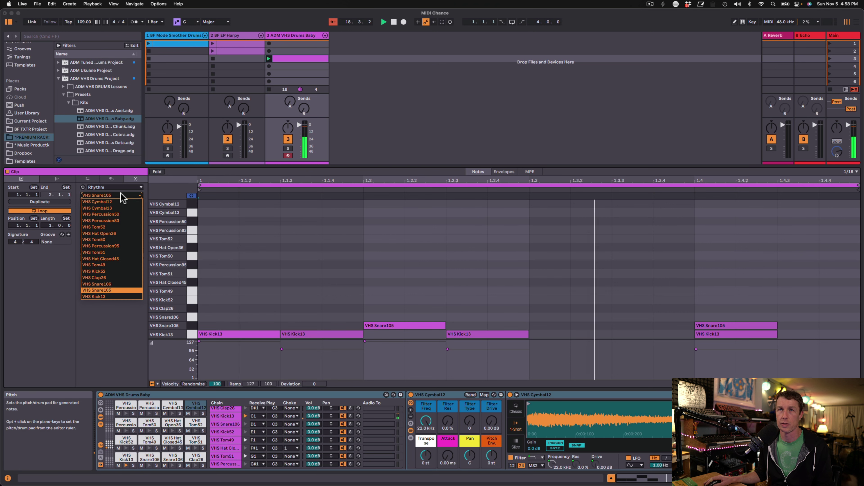
{"action": "left_click", "coordinate": [126, 277]}
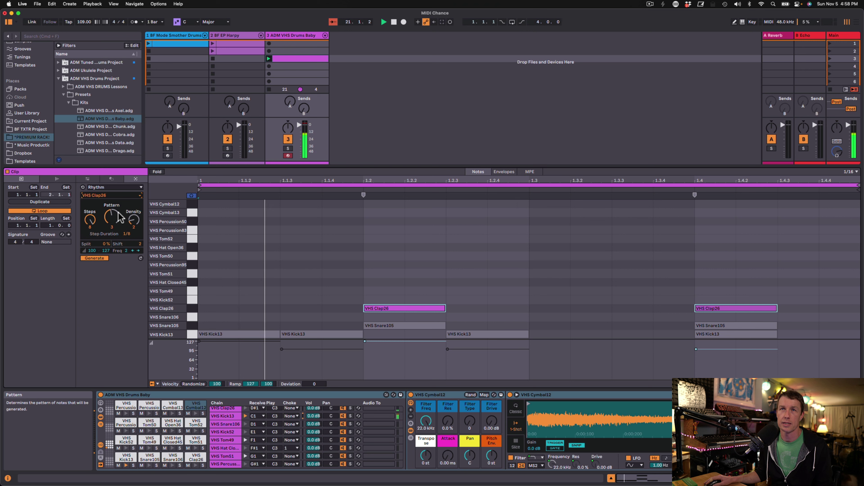
{"action": "left_click_drag", "start_coordinate": [112, 216], "coordinate": [133, 223]}
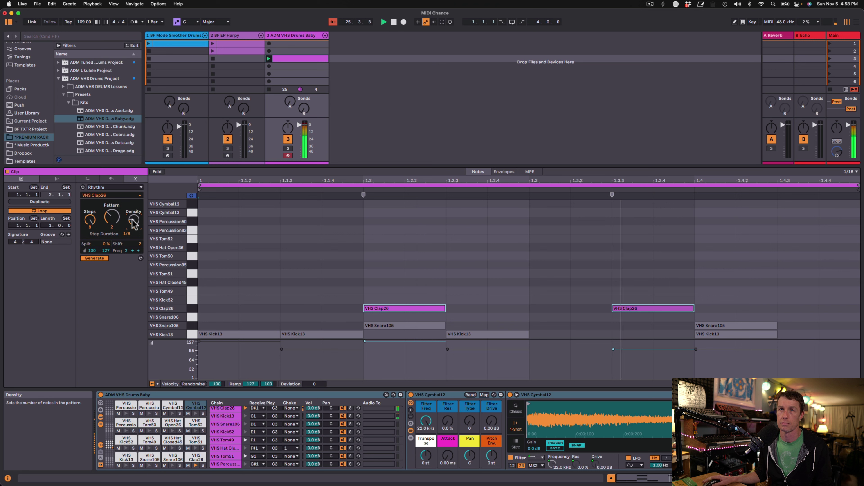
Add a VHS Hat Closed45 rhythm with step duration 1/16, density 6 and pattern 10.
{"action": "left_click", "coordinate": [206, 253]}
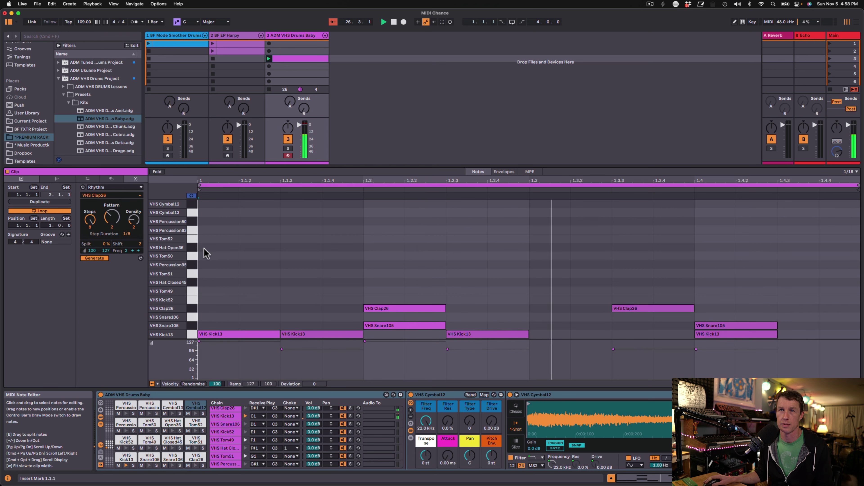
{"action": "left_click", "coordinate": [129, 196]}
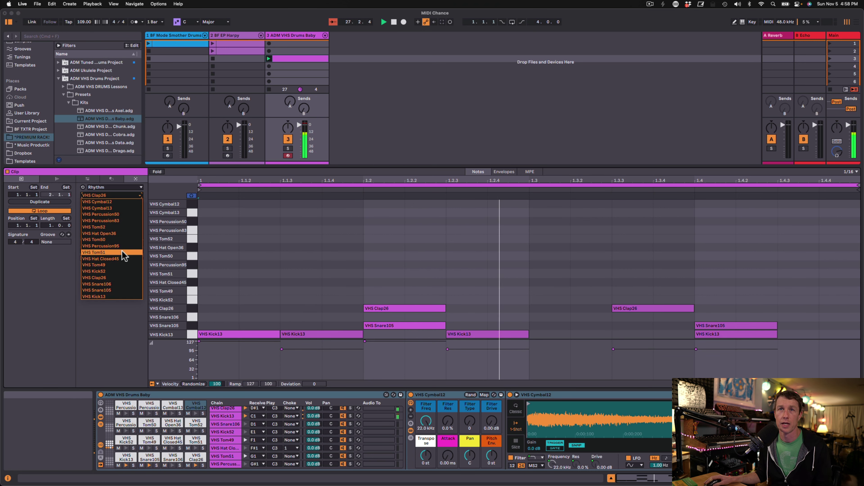
{"action": "left_click", "coordinate": [122, 257]}
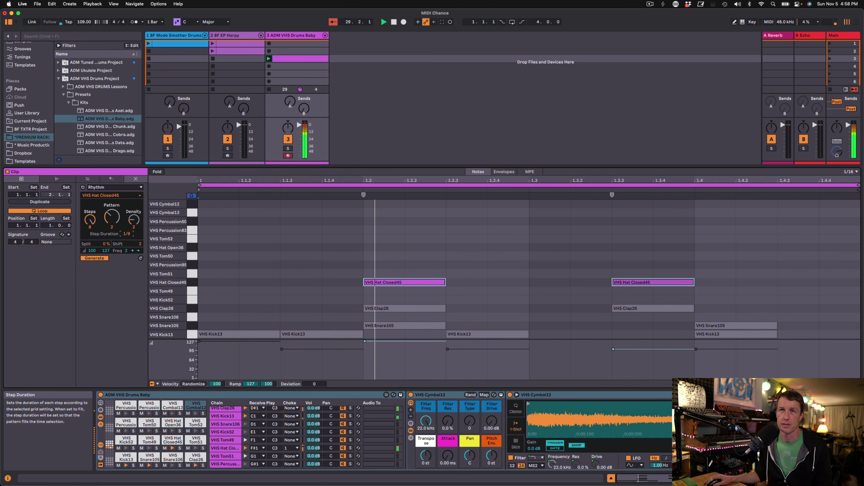
{"action": "left_click_drag", "start_coordinate": [131, 234], "coordinate": [133, 211]}
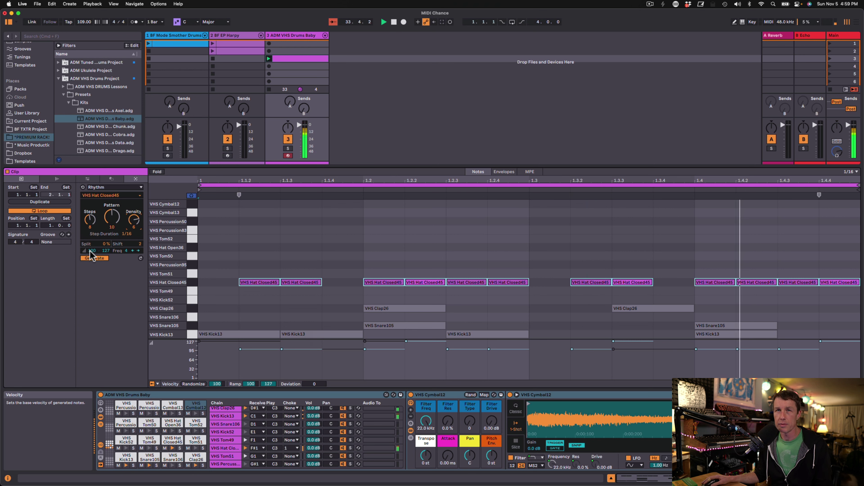
Set the closed hat's base velocity to 75 and its accent frequency to 2, and shift the accent offset.
{"action": "left_click_drag", "start_coordinate": [91, 251], "coordinate": [92, 259]}
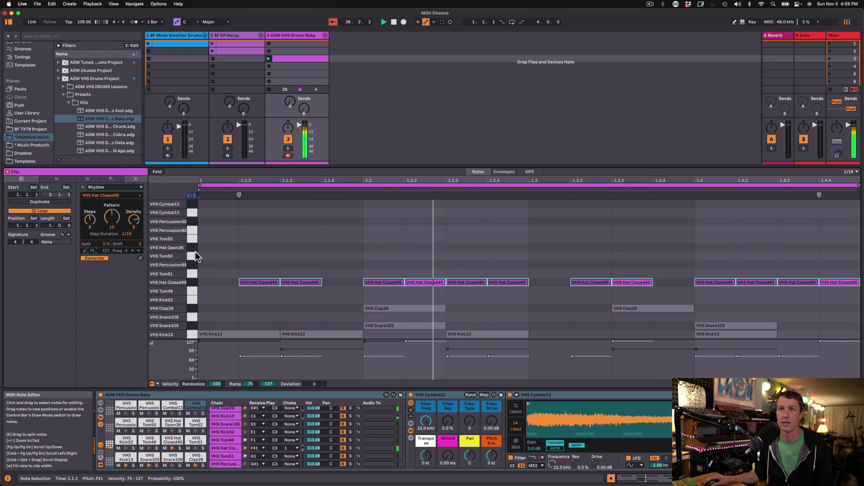
{"action": "left_click", "coordinate": [133, 250]}
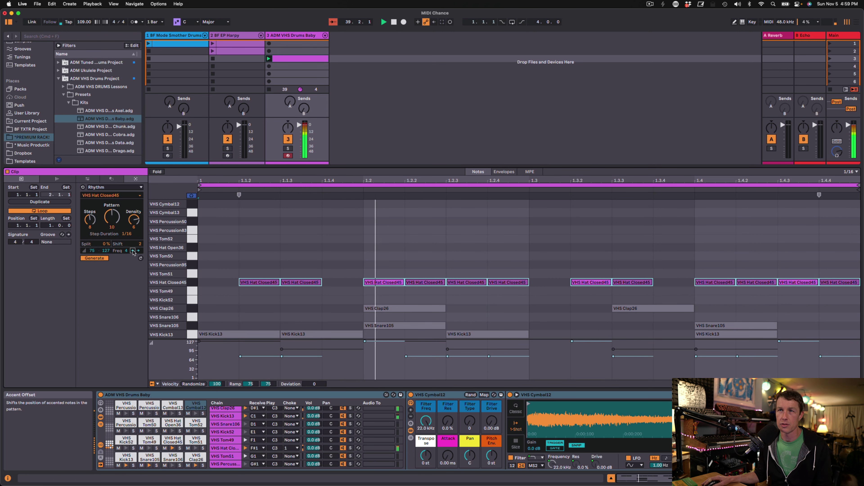
{"action": "left_click", "coordinate": [132, 250]}
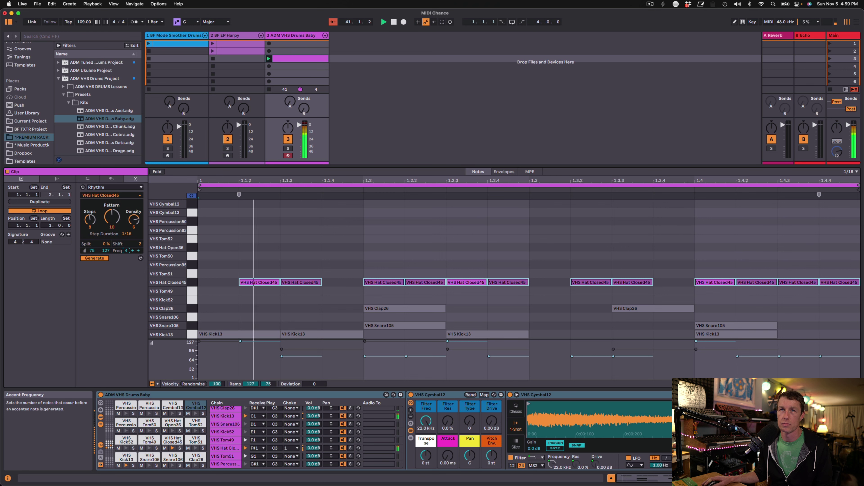
{"action": "left_click_drag", "start_coordinate": [122, 250], "coordinate": [122, 258]}
{"action": "left_click", "coordinate": [138, 251]}
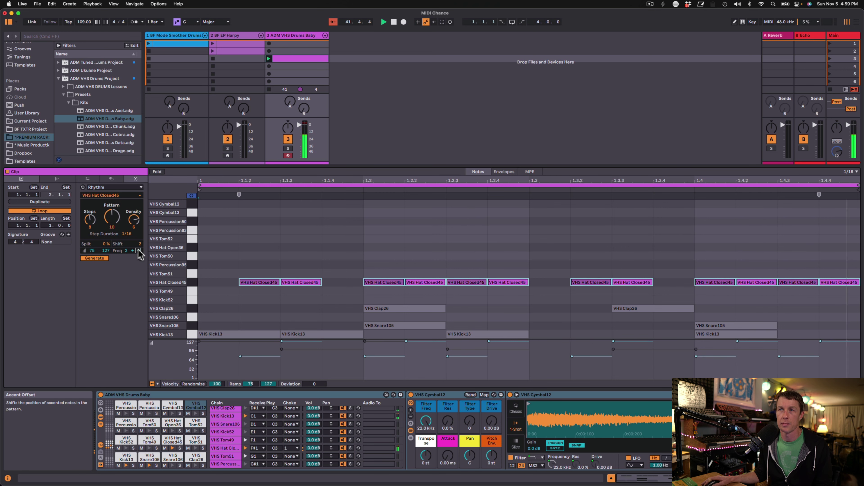
{"action": "left_click", "coordinate": [133, 251]}
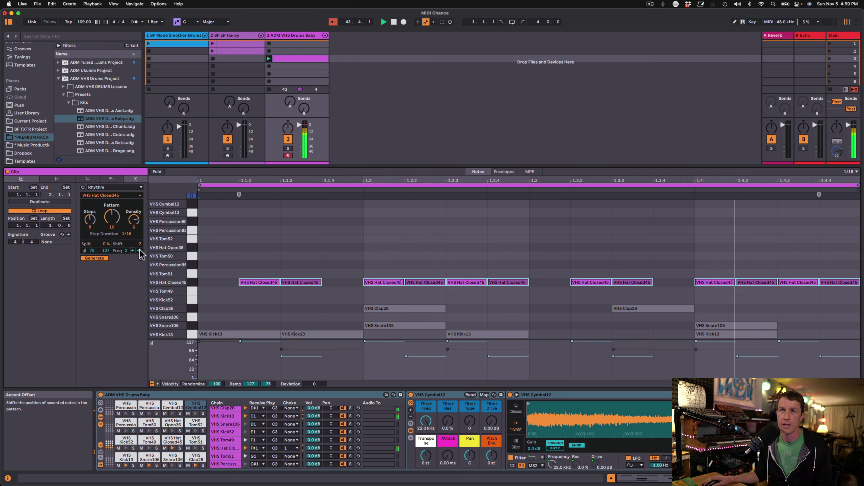
Add a VHS Percussion95 rhythm with density 1, step duration 1/32, split 24 % and shift 5.
{"action": "left_click", "coordinate": [189, 232]}
{"action": "left_click", "coordinate": [129, 196]}
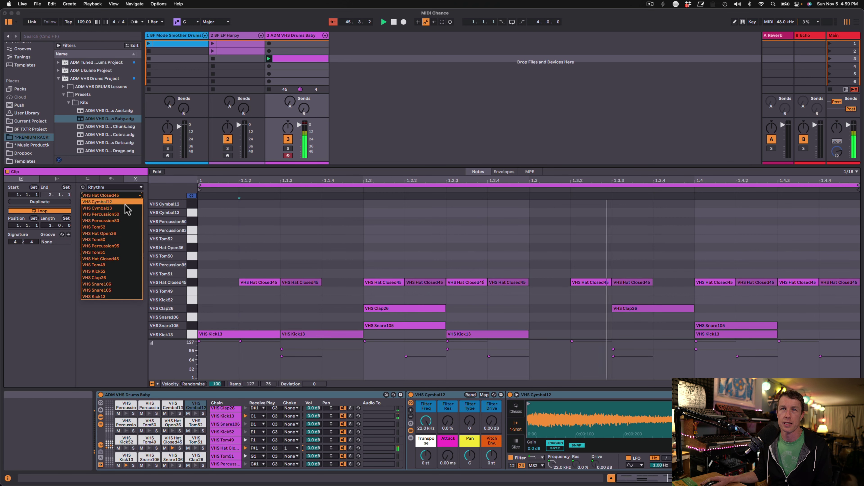
{"action": "left_click", "coordinate": [124, 246]}
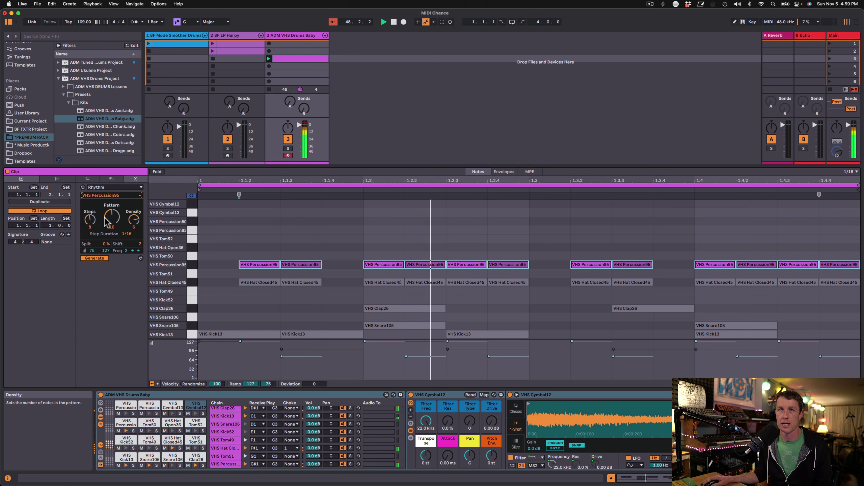
{"action": "left_click_drag", "start_coordinate": [111, 217], "coordinate": [127, 231]}
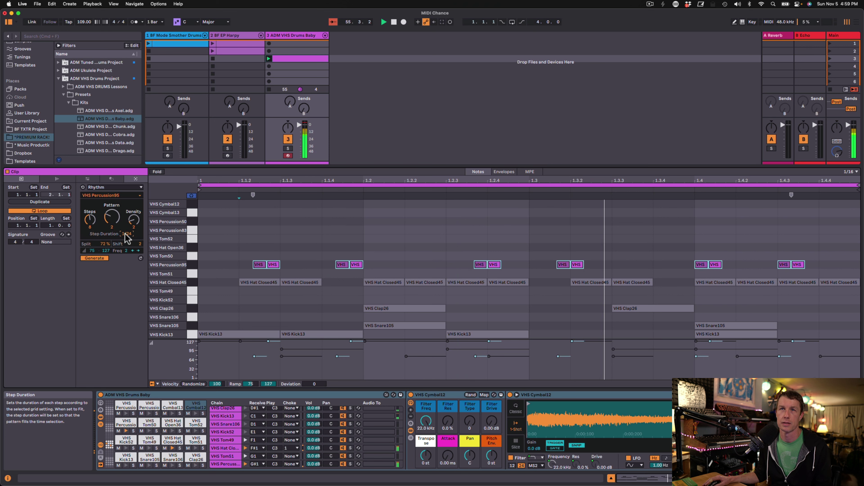
{"action": "left_click_drag", "start_coordinate": [136, 244], "coordinate": [105, 249]}
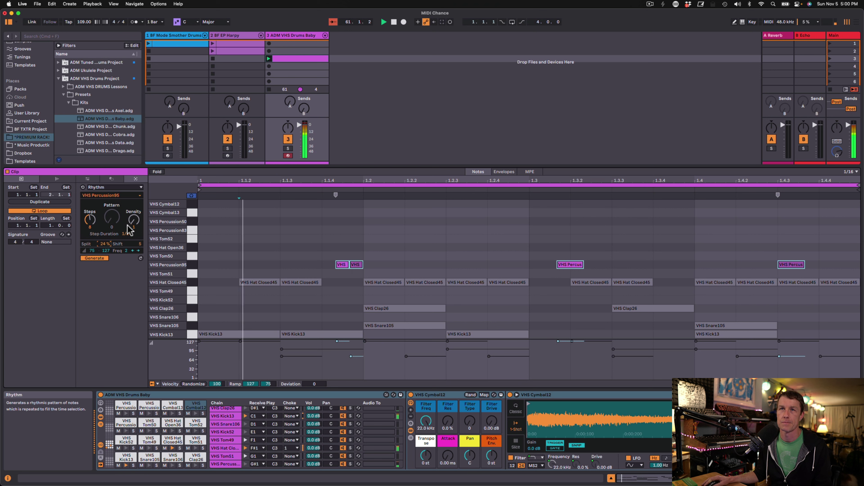
{"action": "left_click_drag", "start_coordinate": [127, 235], "coordinate": [128, 231]}
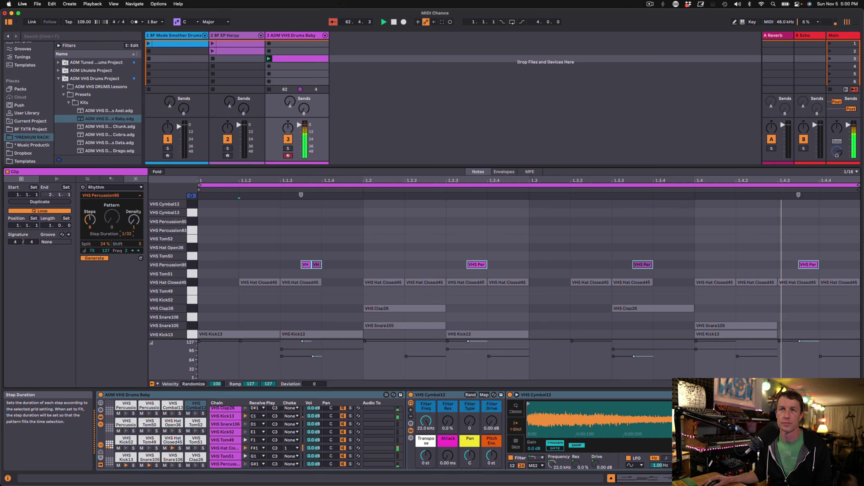
Add a VHS Percussion50 rhythm with density 4, pattern 31 and shift 2.
{"action": "left_click", "coordinate": [222, 232]}
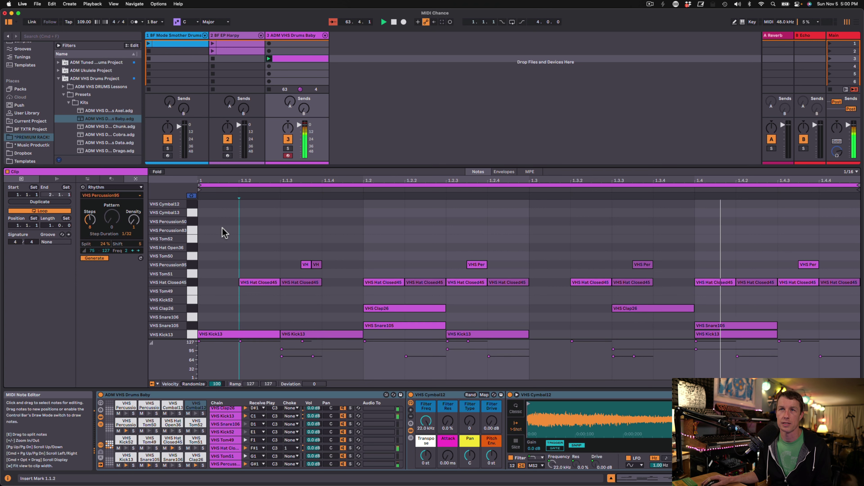
{"action": "left_click", "coordinate": [121, 195]}
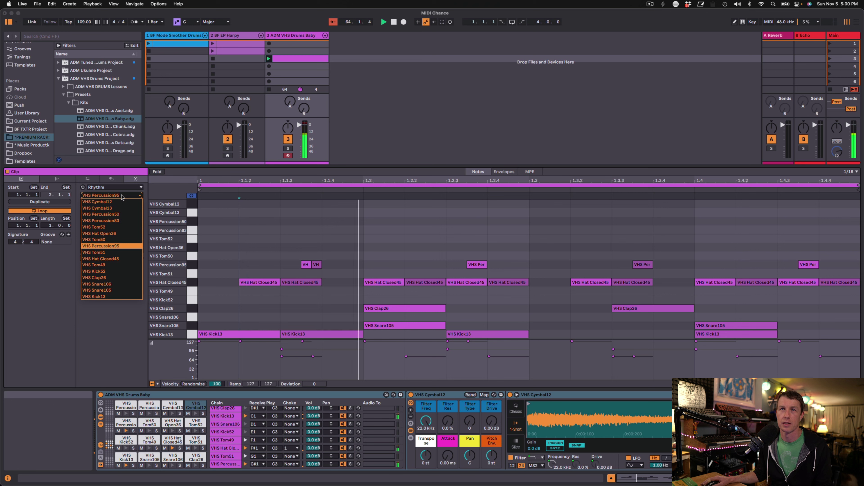
{"action": "left_click", "coordinate": [119, 214]}
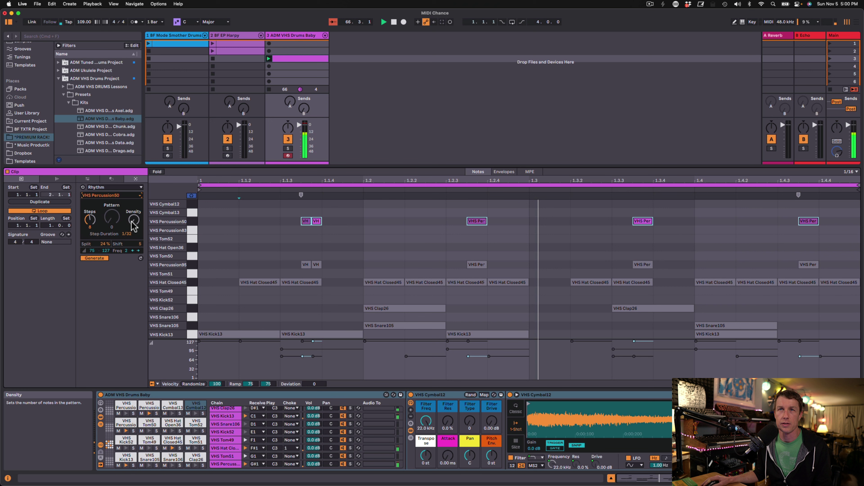
{"action": "left_click_drag", "start_coordinate": [133, 222], "coordinate": [133, 207]}
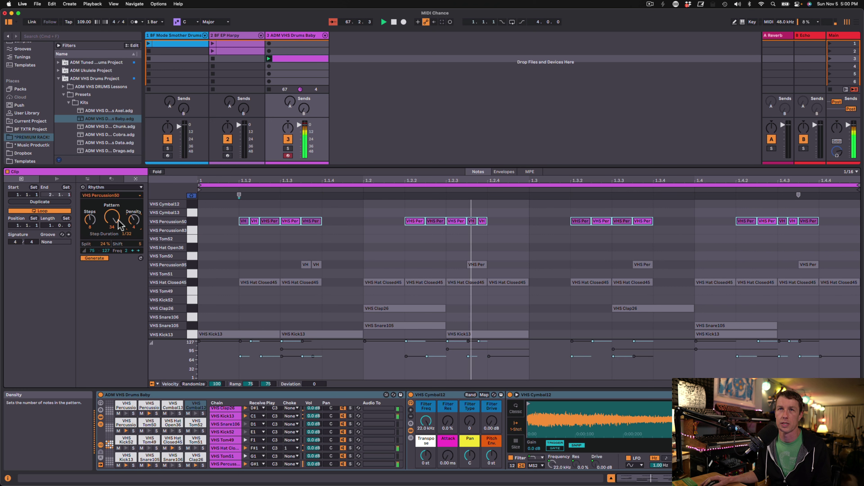
{"action": "left_click_drag", "start_coordinate": [137, 243], "coordinate": [138, 253]}
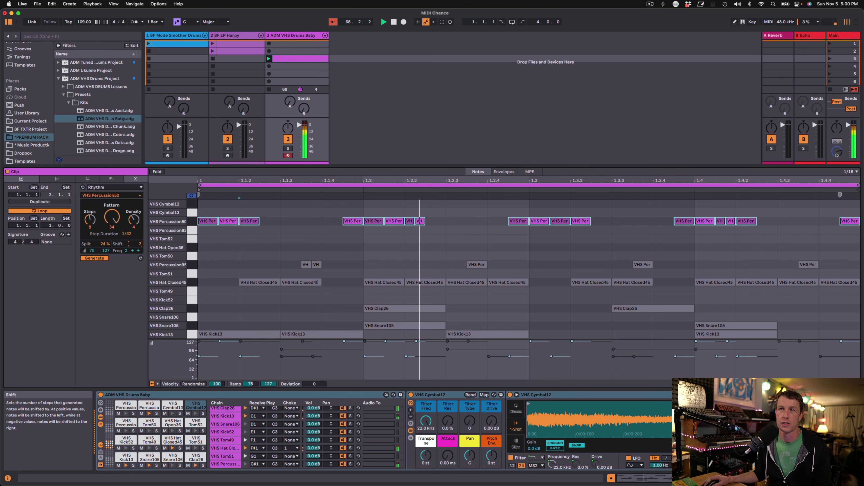
{"action": "left_click_drag", "start_coordinate": [112, 218], "coordinate": [112, 223]}
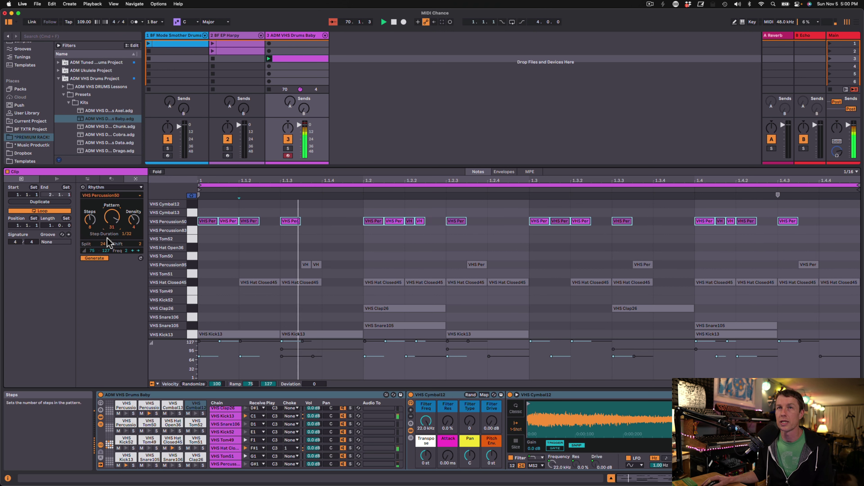
Set the VHS Percussion50 rhythm's accent frequency to 6 and shift its accent offset.
{"action": "left_click_drag", "start_coordinate": [126, 250], "coordinate": [126, 246]}
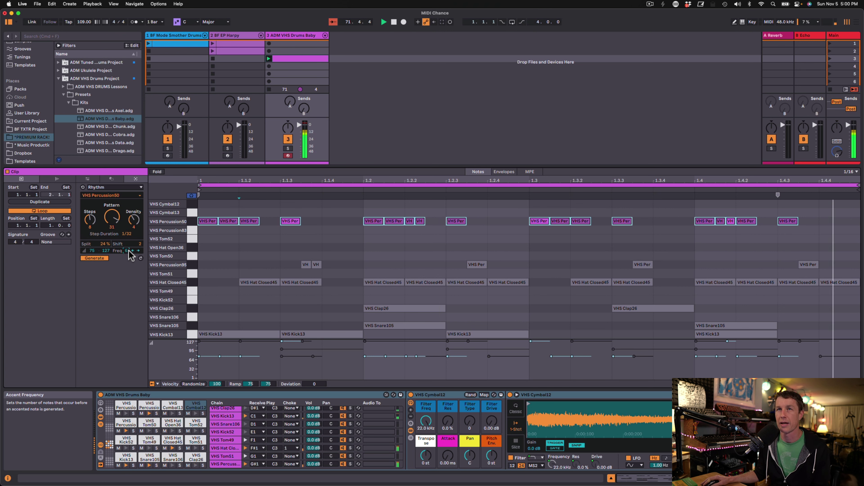
{"action": "left_click_drag", "start_coordinate": [126, 251], "coordinate": [126, 246]}
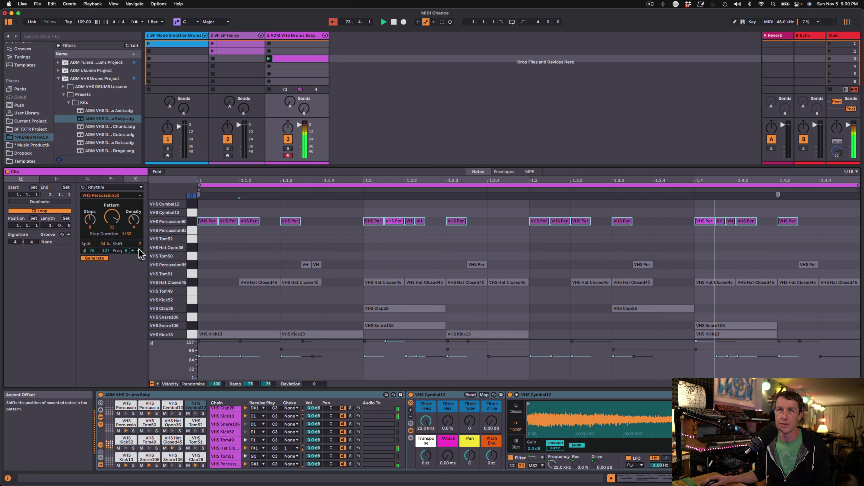
{"action": "left_click", "coordinate": [138, 251]}
{"action": "left_click", "coordinate": [139, 251]}
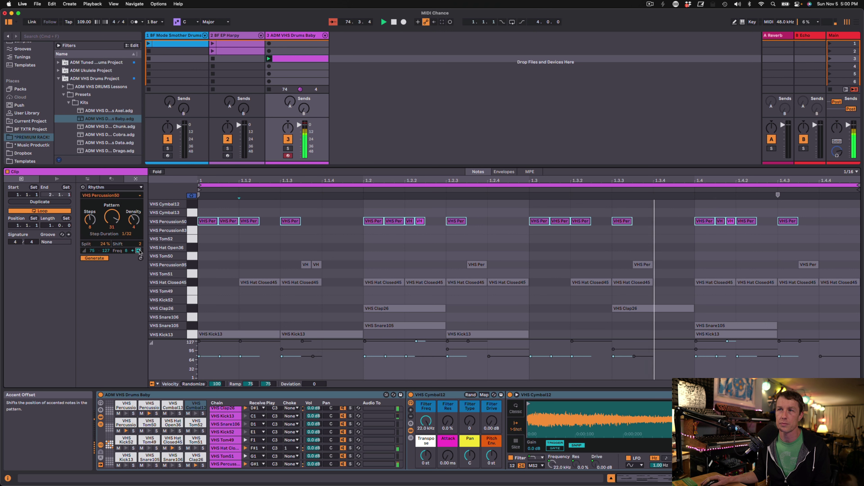
{"action": "left_click", "coordinate": [139, 251]}
{"action": "left_click_drag", "start_coordinate": [128, 251], "coordinate": [129, 249]}
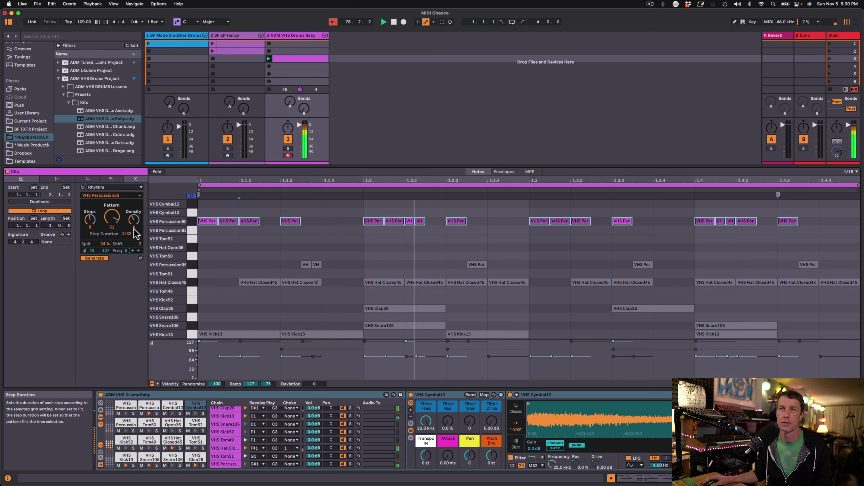
Rework the VHS Percussion50 rhythm with density 3, step duration 1/16 and split 45 %.
{"action": "left_click_drag", "start_coordinate": [133, 219], "coordinate": [134, 224]}
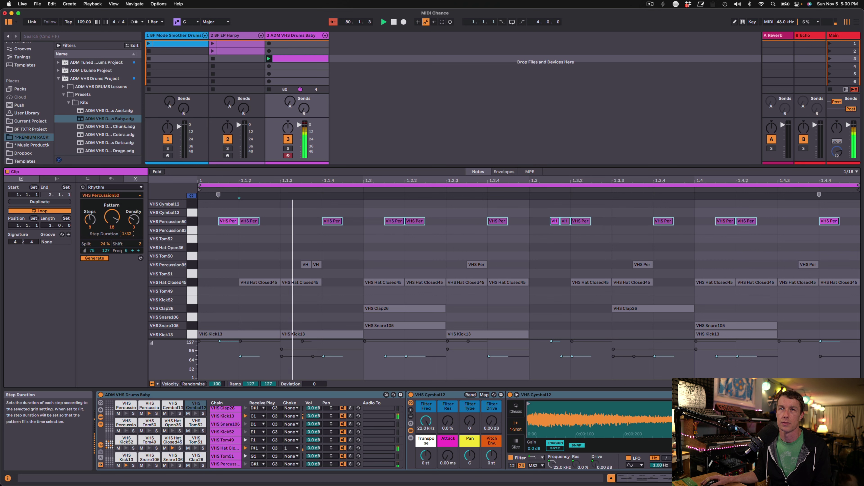
{"action": "left_click_drag", "start_coordinate": [127, 234], "coordinate": [107, 238]}
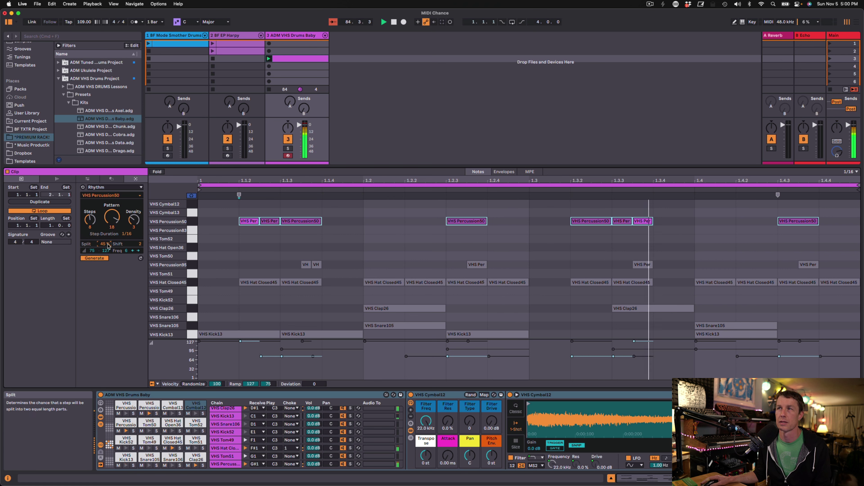
{"action": "left_click", "coordinate": [211, 254]}
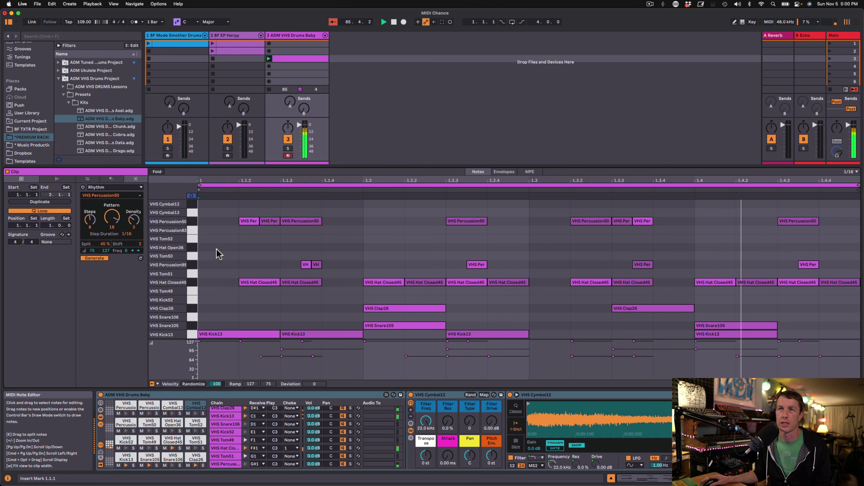
Humanize all notes in the clip by 12 % and inspect the timing offsets up close around 1.1.3.
{"action": "left_click", "coordinate": [87, 179]}
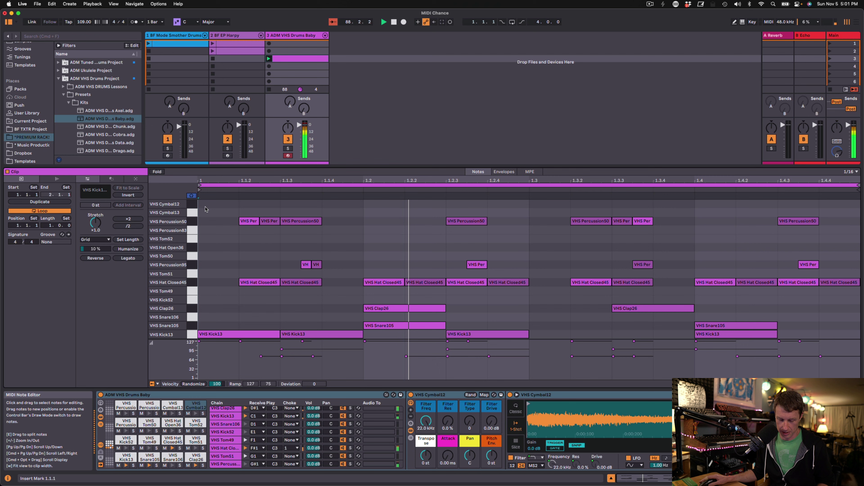
{"action": "key", "text": "super+a"}
{"action": "mouse_move", "coordinate": [104, 248]}
{"action": "left_mouse_down"}
{"action": "mouse_move", "coordinate": [104, 217]}
{"action": "mouse_move", "coordinate": [104, 248]}
{"action": "left_mouse_up"}
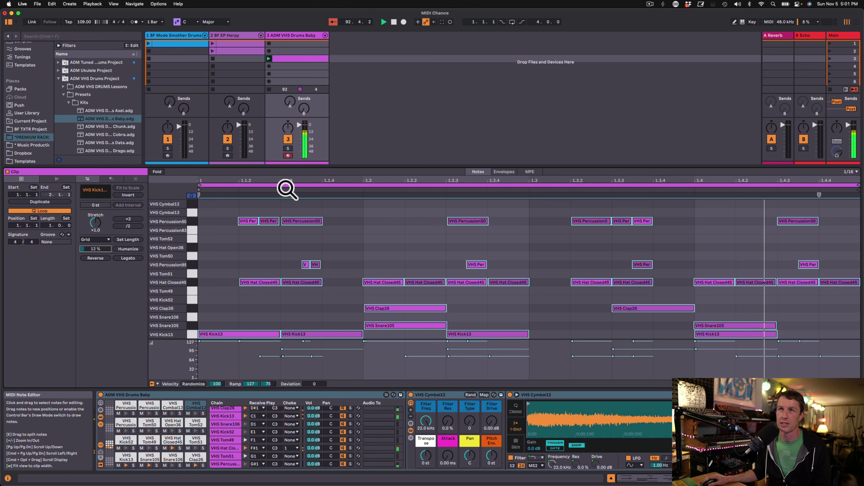
{"action": "left_click_drag", "start_coordinate": [287, 188], "coordinate": [287, 260]}
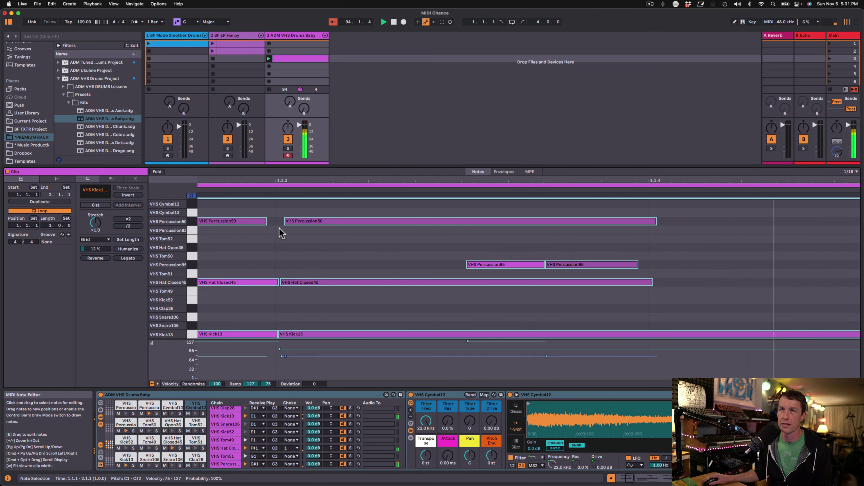